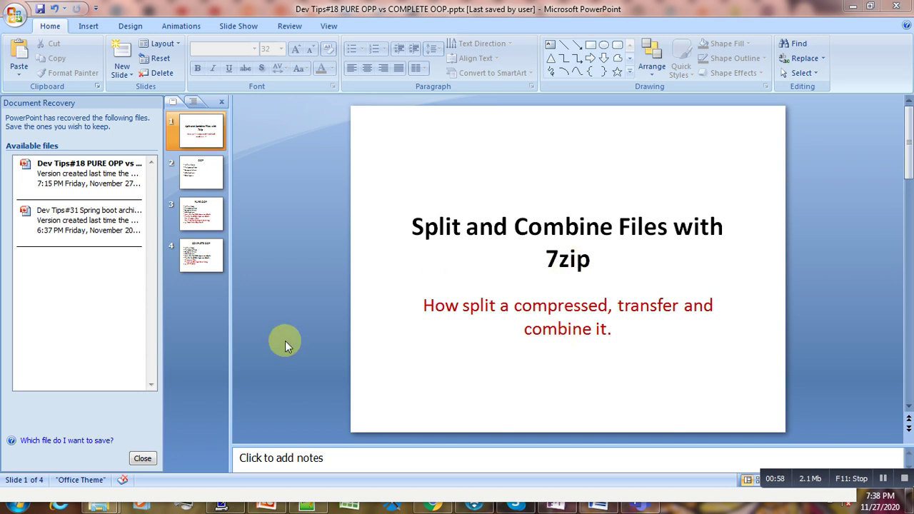
Switch to the Java folder in Windows Explorer and inspect FileToTransfer.zip and the folder's full path.
mouse_move(95, 508)
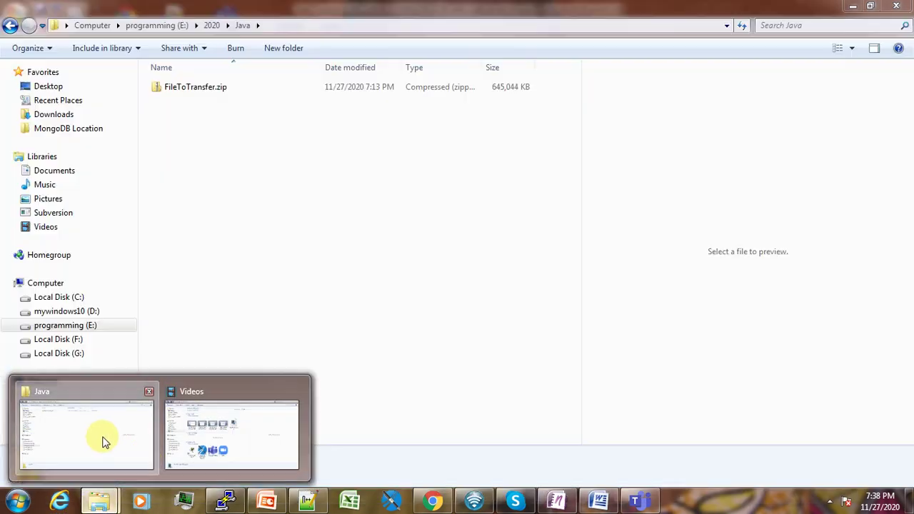
click(102, 437)
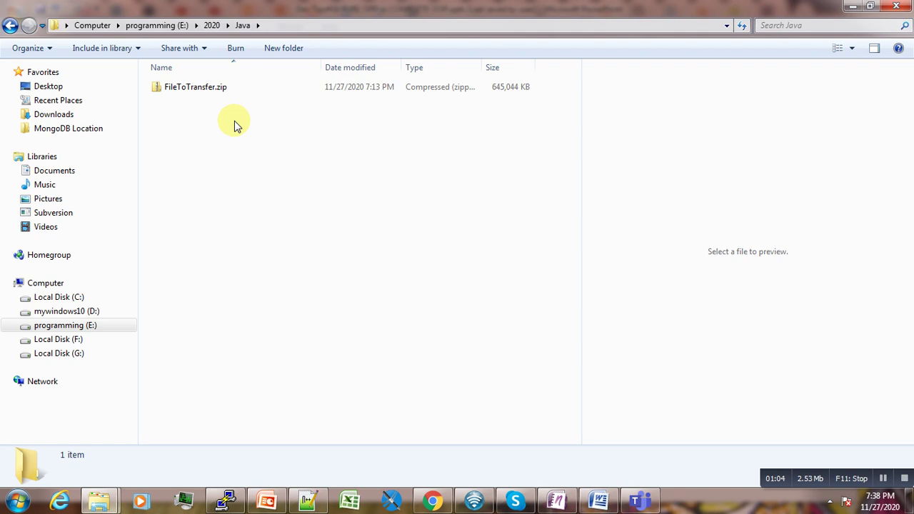
click(198, 92)
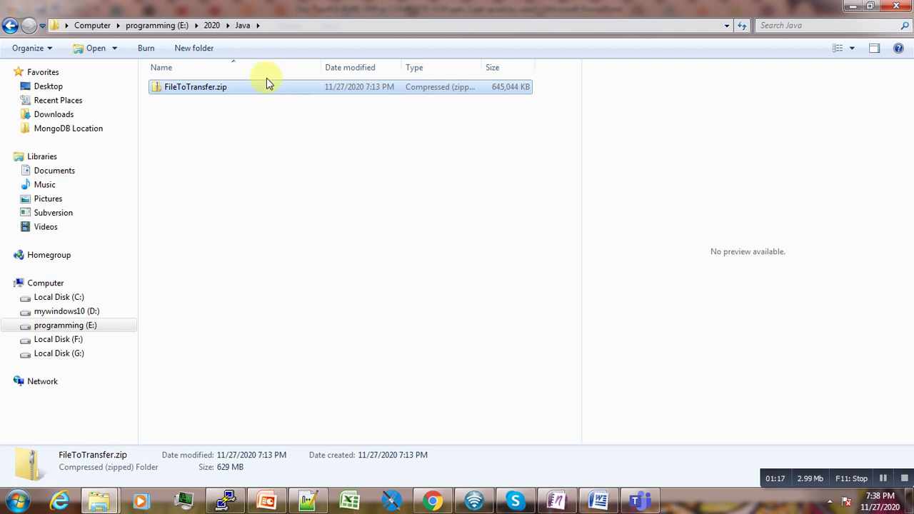
click(281, 25)
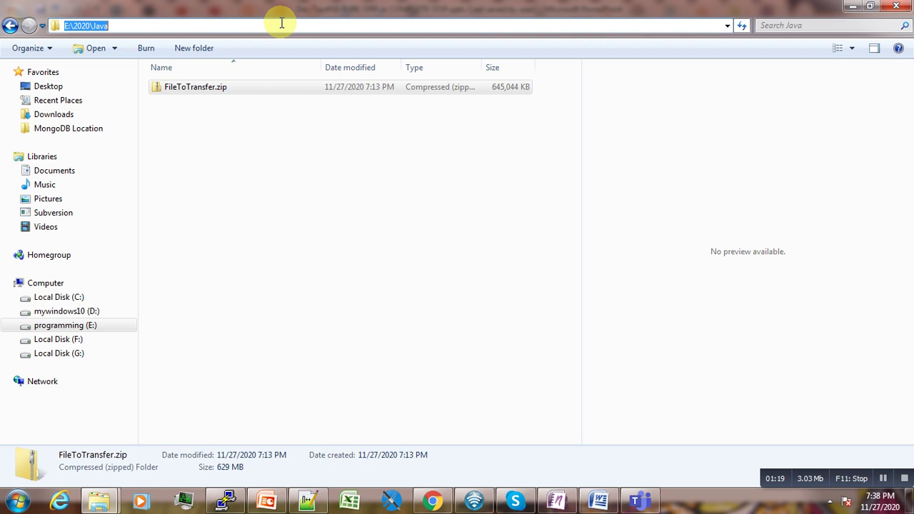
click(189, 147)
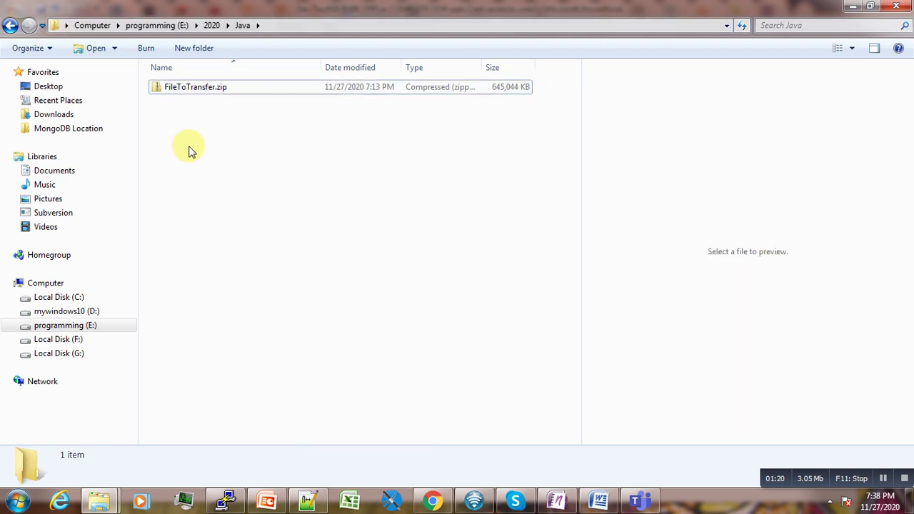
click(282, 24)
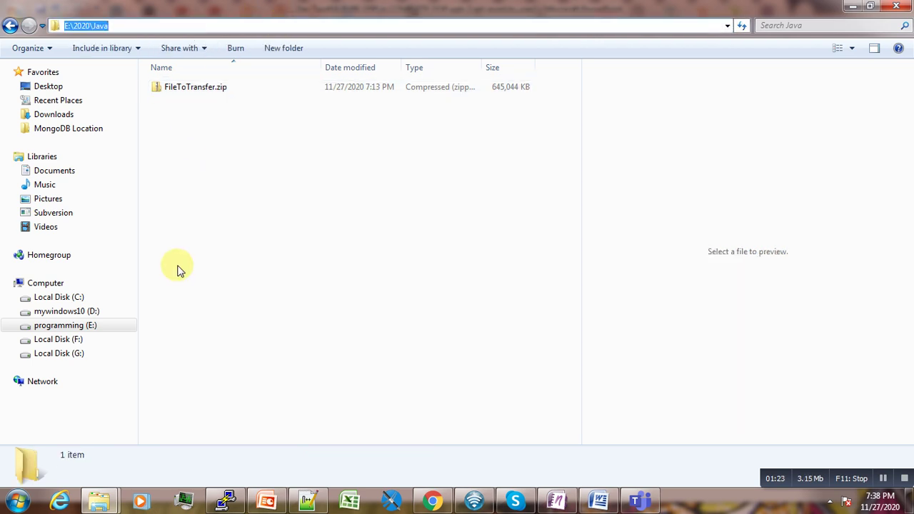
Search the installed programs for 7 and open 7-Zip File Manager.
click(16, 500)
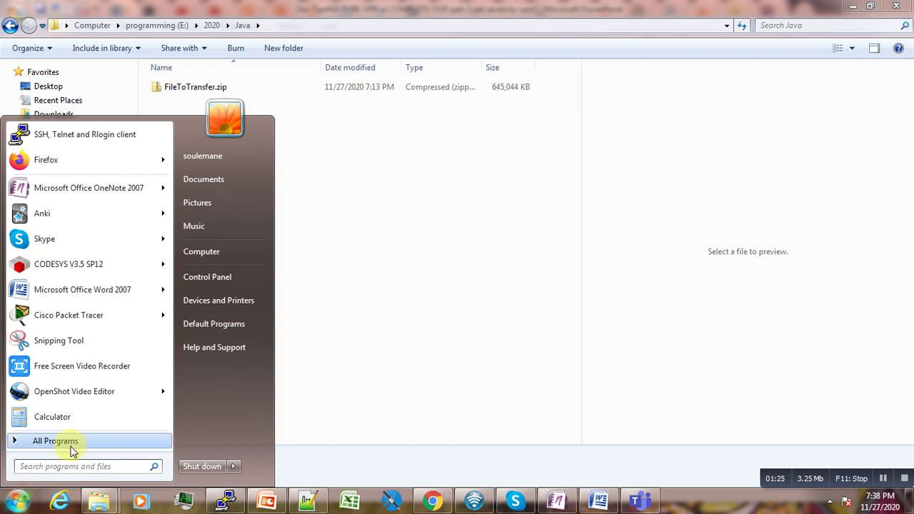
text(7)
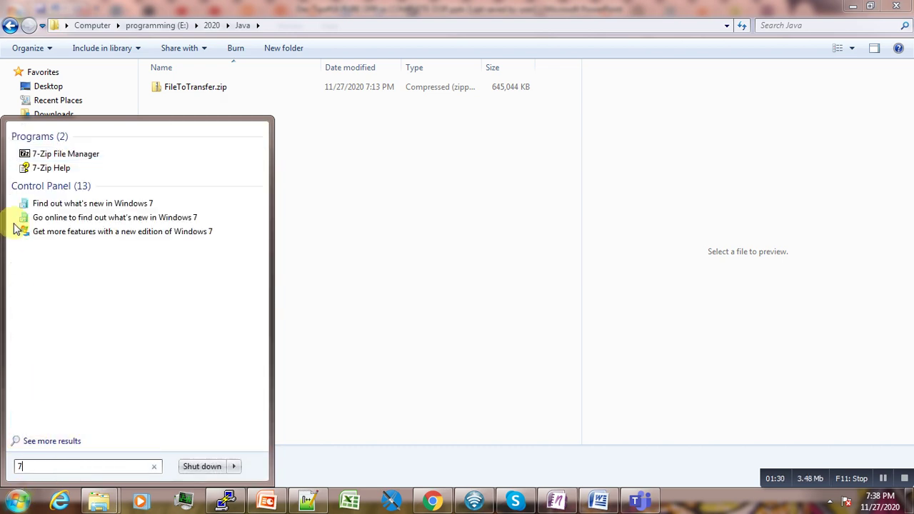
click(79, 156)
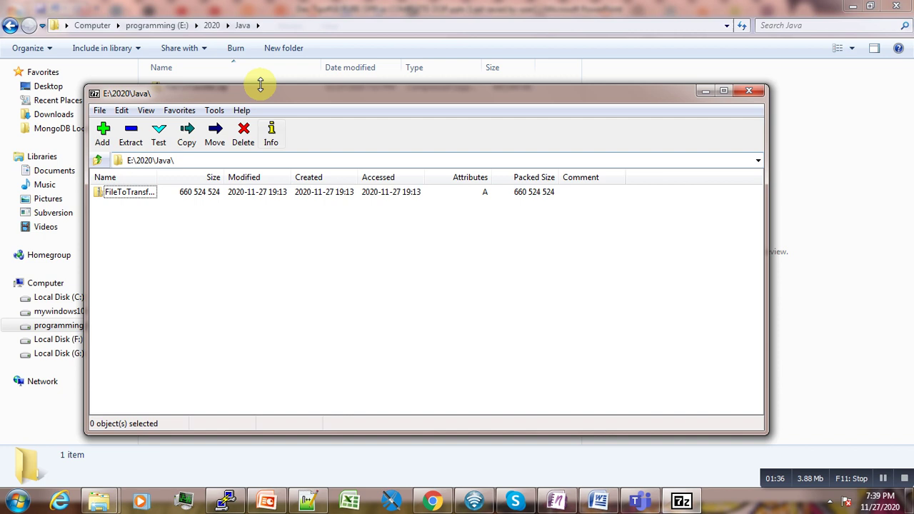
Check the Java folder's path in Windows Explorer against the location open in 7-Zip File Manager, E:\2020\Java\.
click(294, 27)
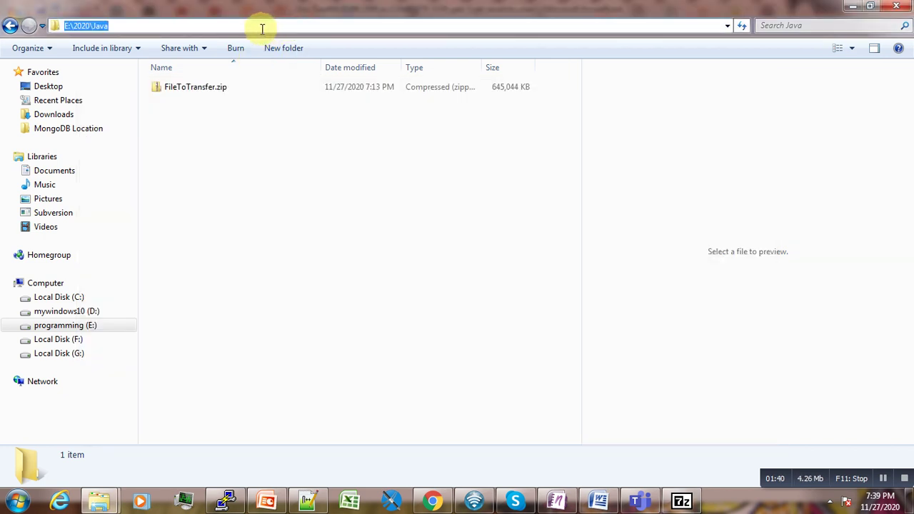
click(680, 500)
click(260, 160)
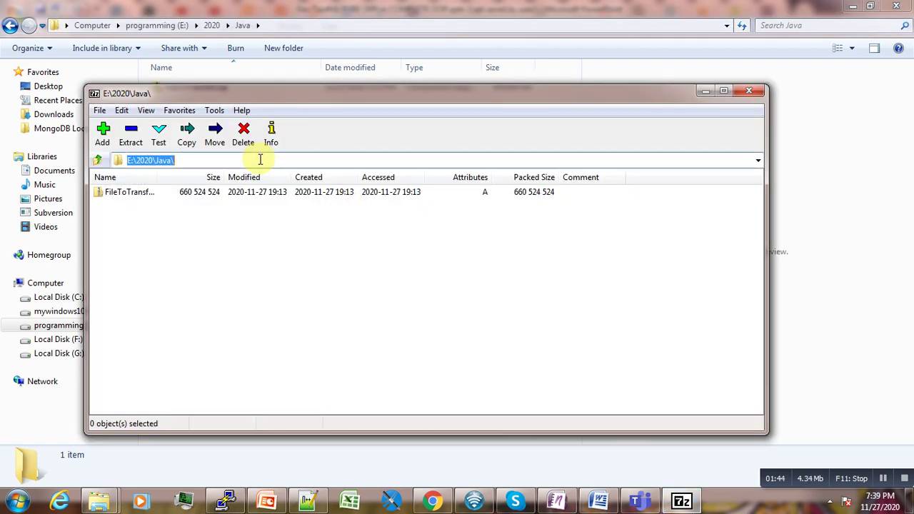
key(Tab)
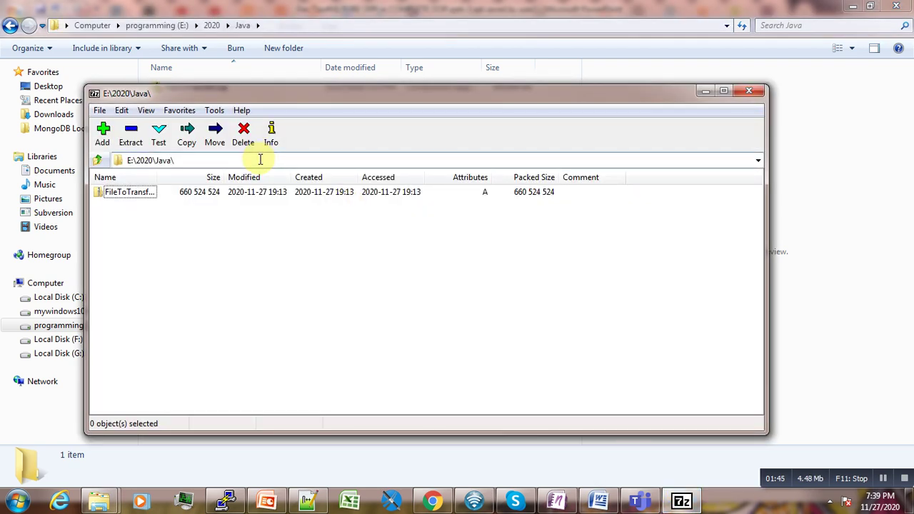
click(134, 197)
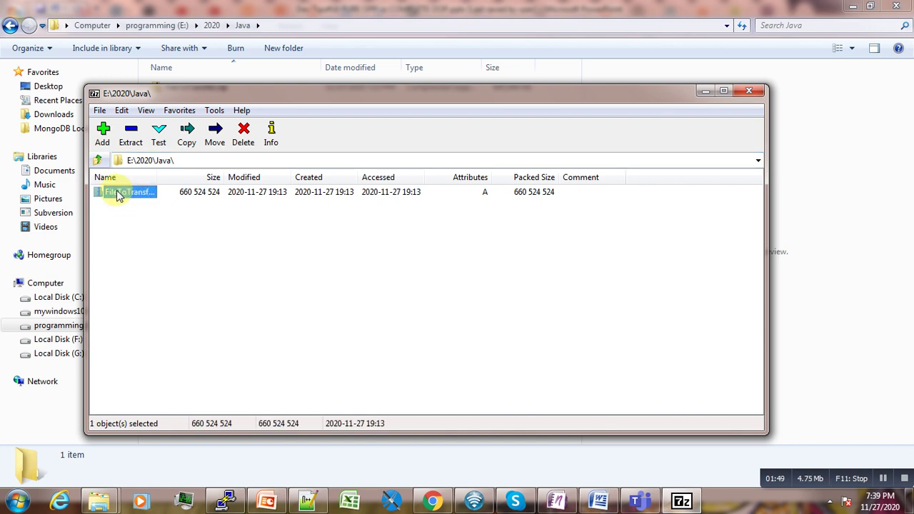
click(100, 110)
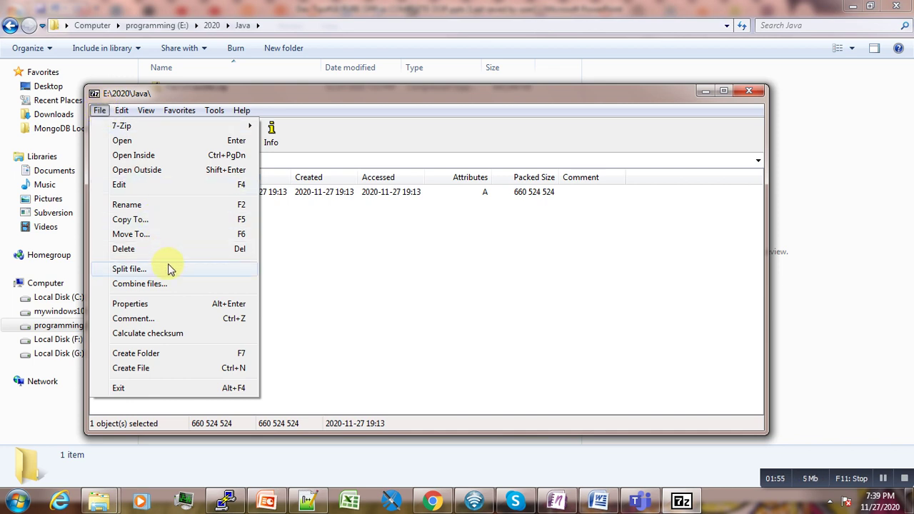
click(338, 276)
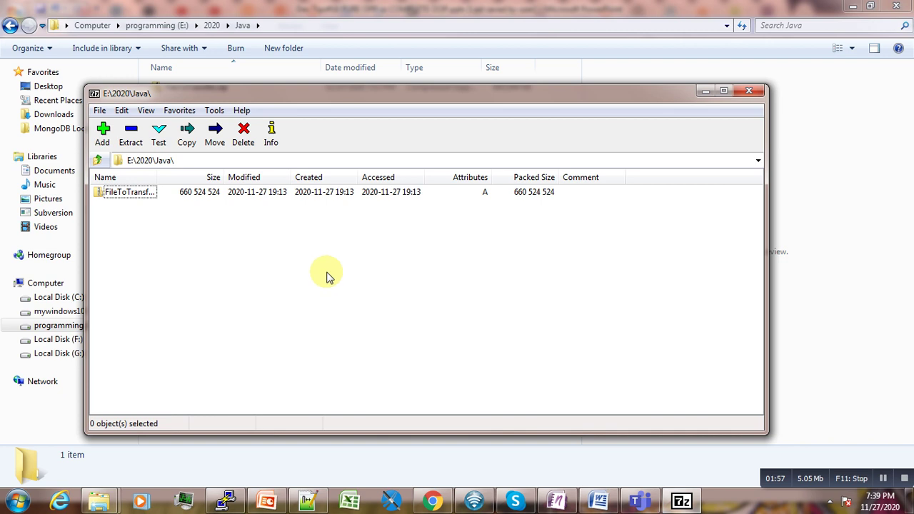
Split FileToTransfer.zip into 100M volumes, saving the parts to E:\2020\Java\.
click(122, 197)
right_click(123, 199)
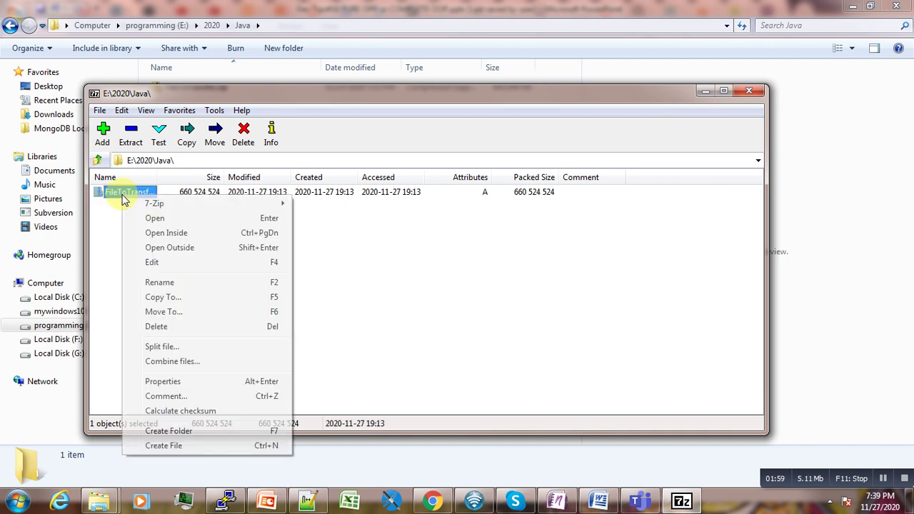
click(182, 347)
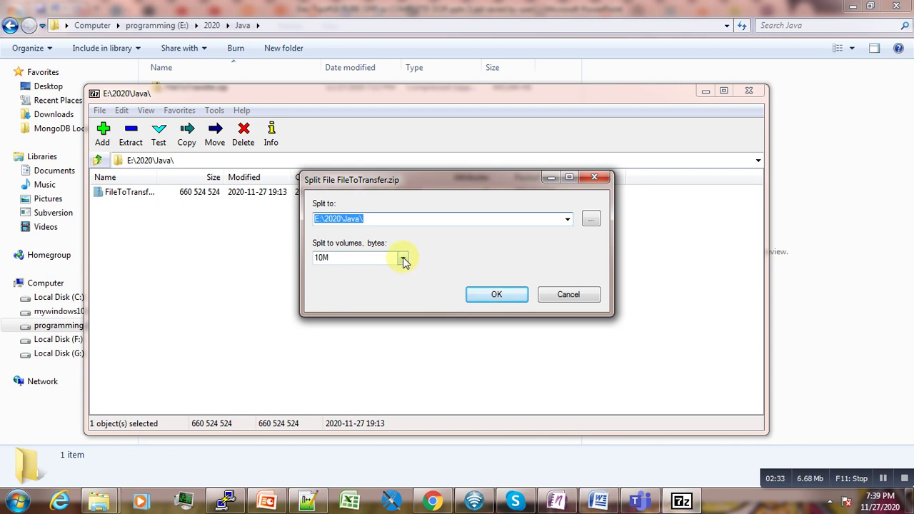
click(402, 262)
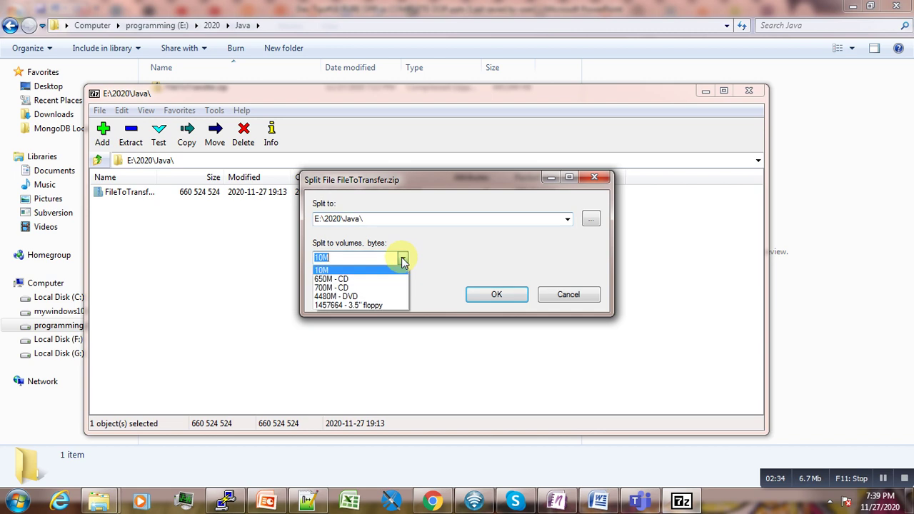
click(335, 261)
click(320, 259)
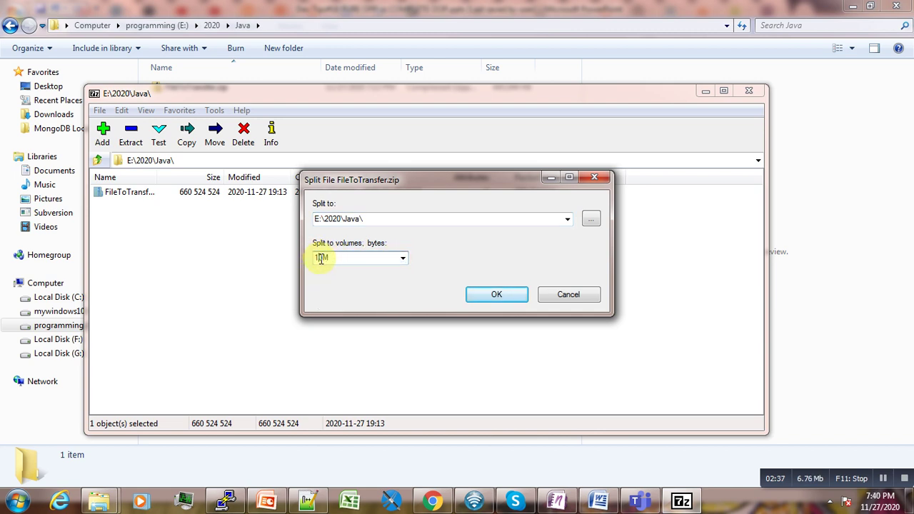
text(0)
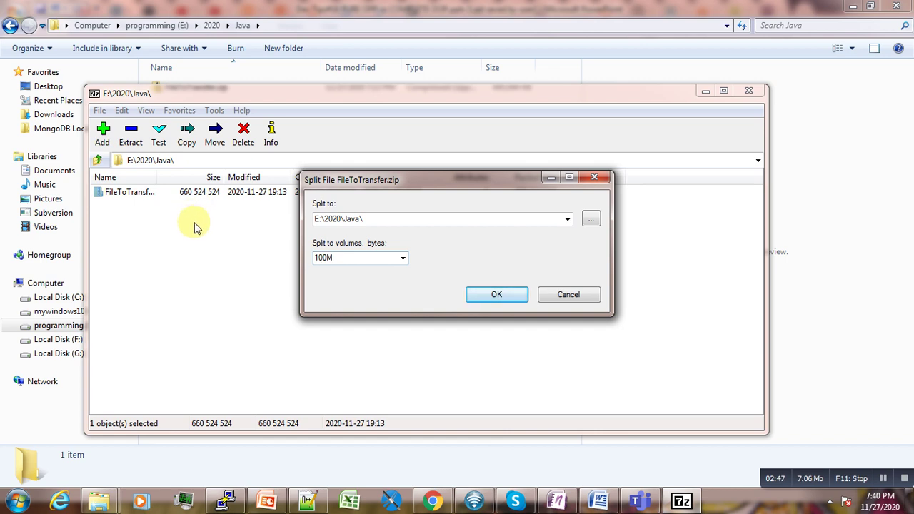
click(475, 297)
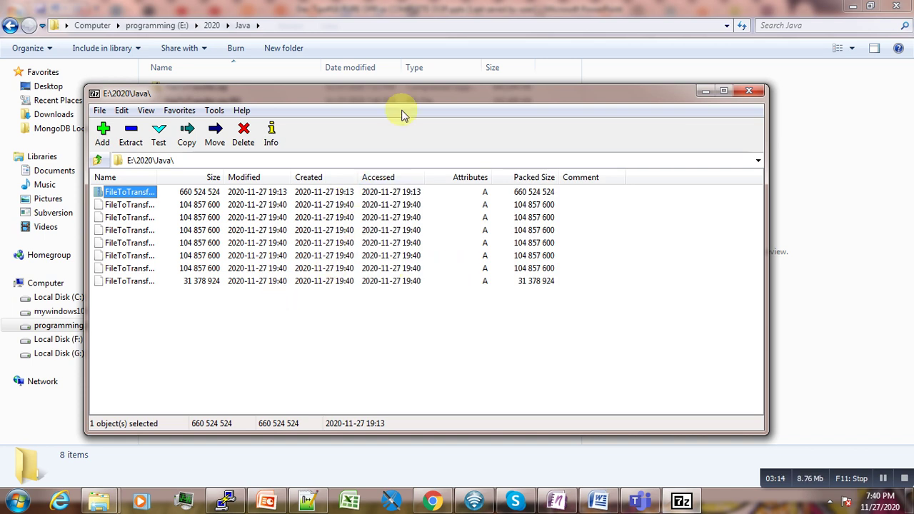
Switch back to the Java folder in Windows Explorer and examine the split parts of FileToTransfer.zip.
click(396, 6)
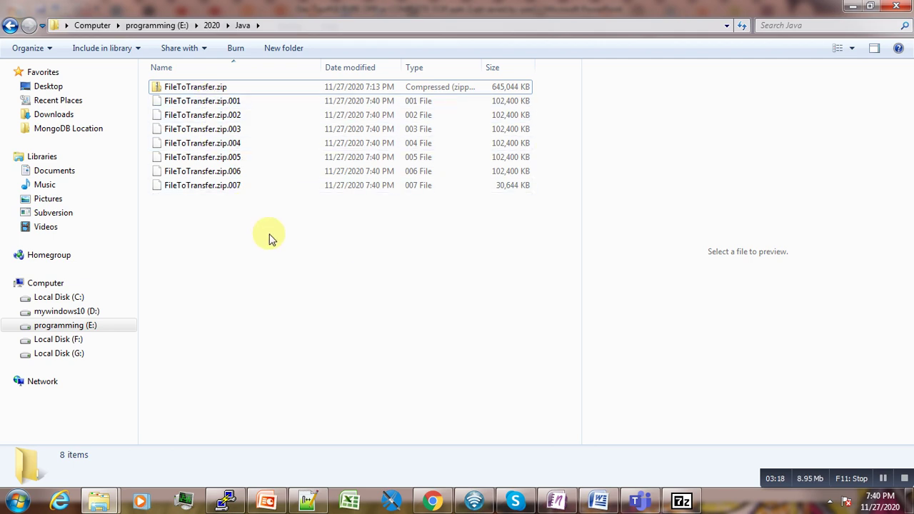
click(202, 105)
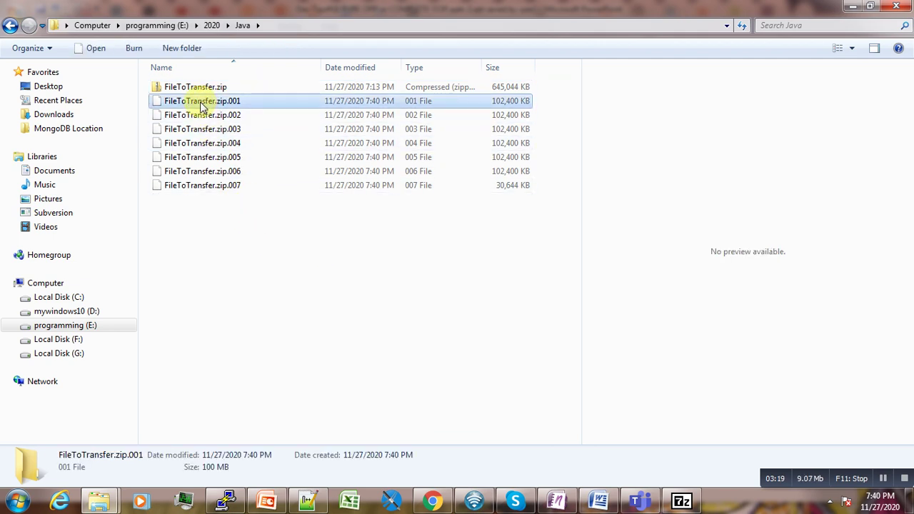
click(255, 237)
drag(244, 238, 161, 101)
click(278, 232)
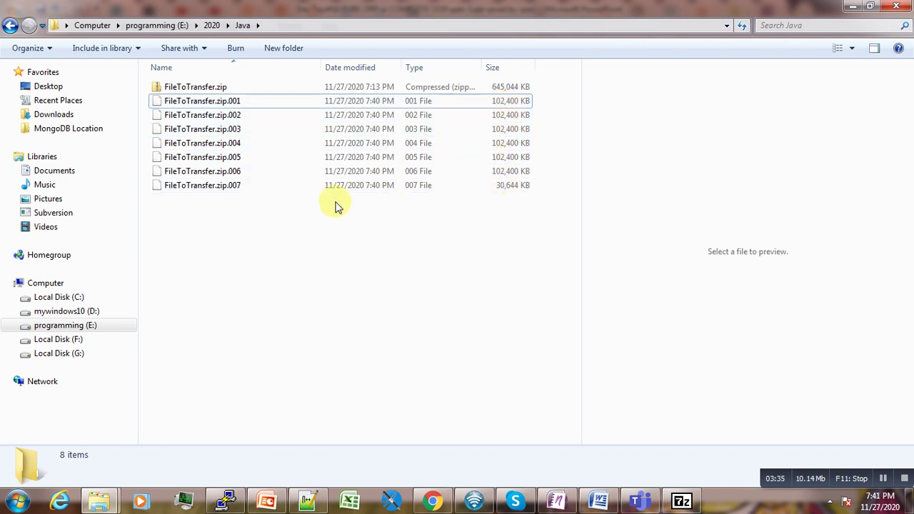
Cut the split parts FileToTransfer.zip.001 through FileToTransfer.zip.007 from the Java folder.
drag(210, 232, 172, 107)
right_click(171, 107)
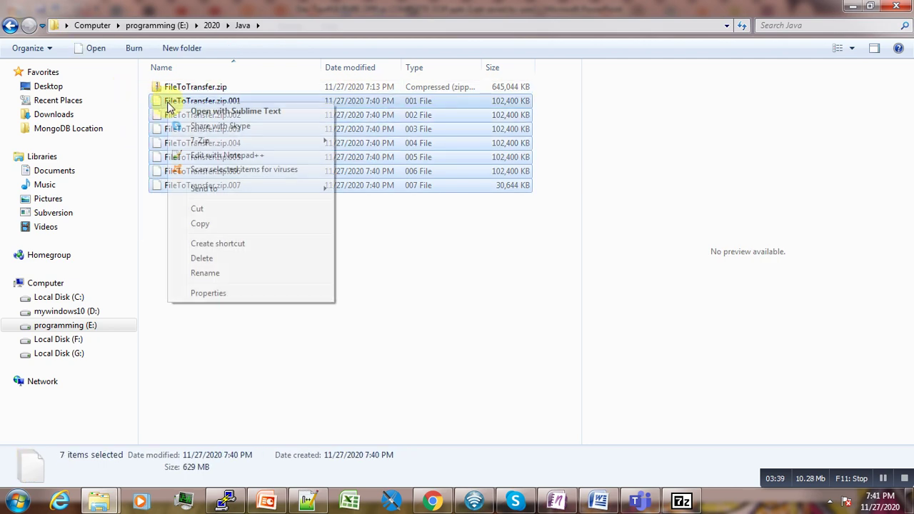
click(212, 210)
click(259, 245)
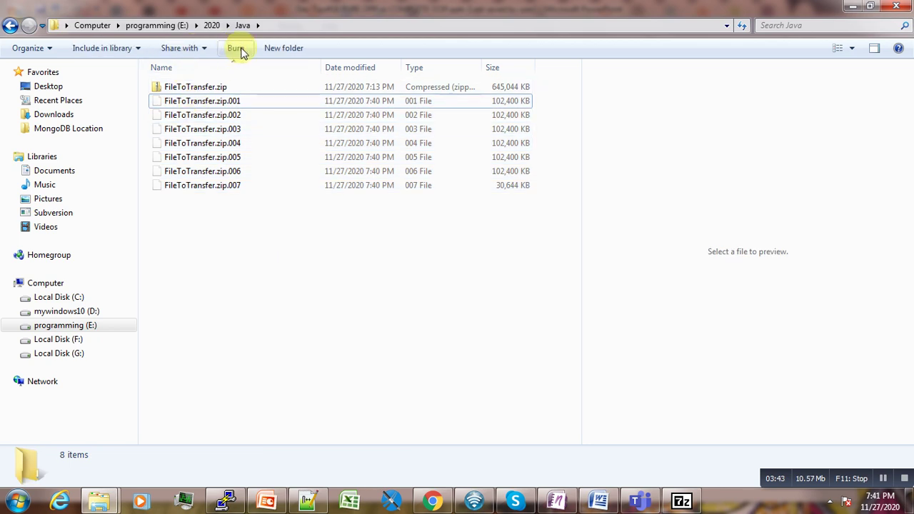
Create a folder named NewLocation inside the Java folder.
click(268, 47)
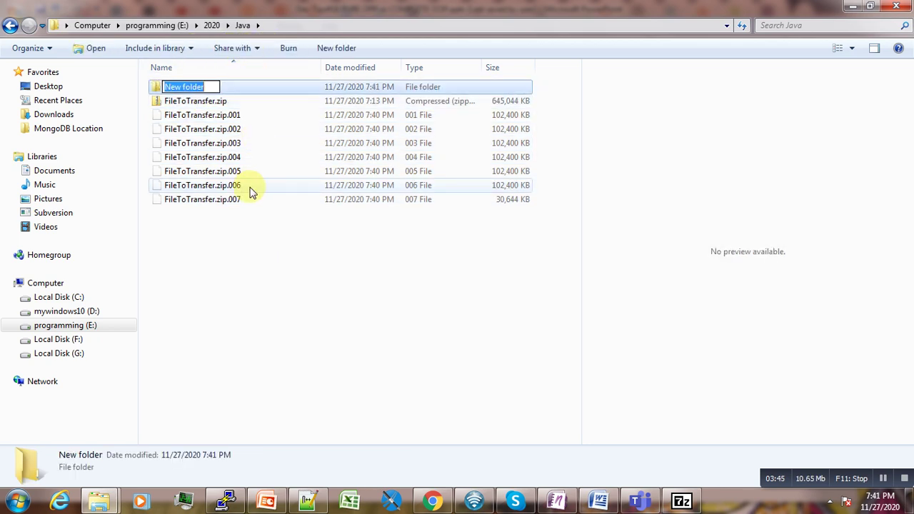
text(NewL)
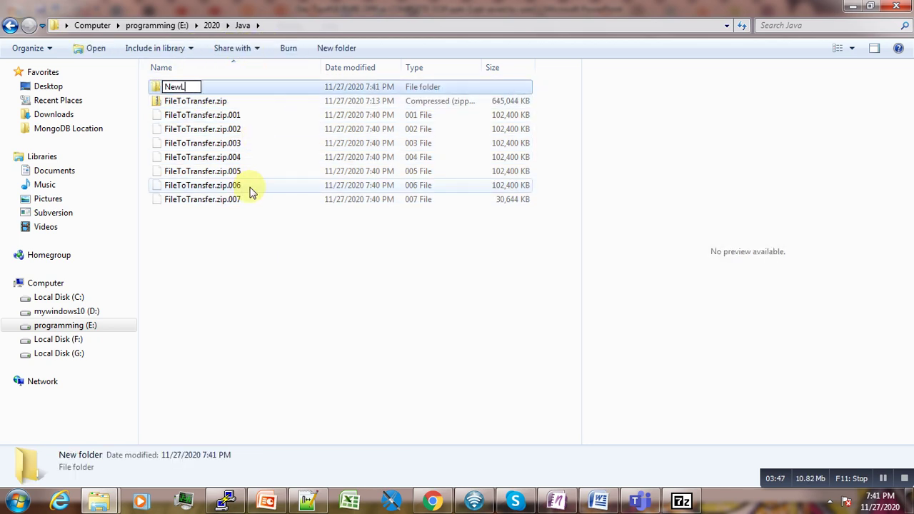
text(ocation)
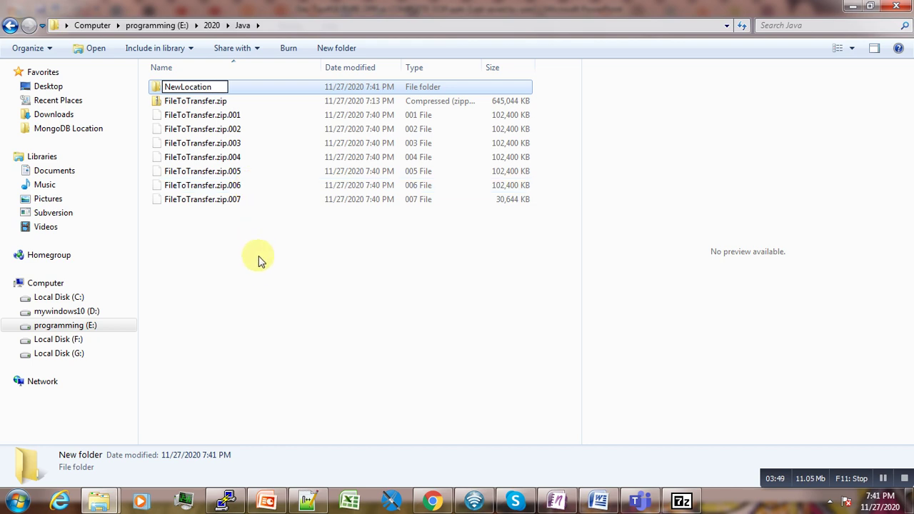
click(238, 235)
Open the NewLocation folder and paste the cut split parts into it.
double_click(201, 92)
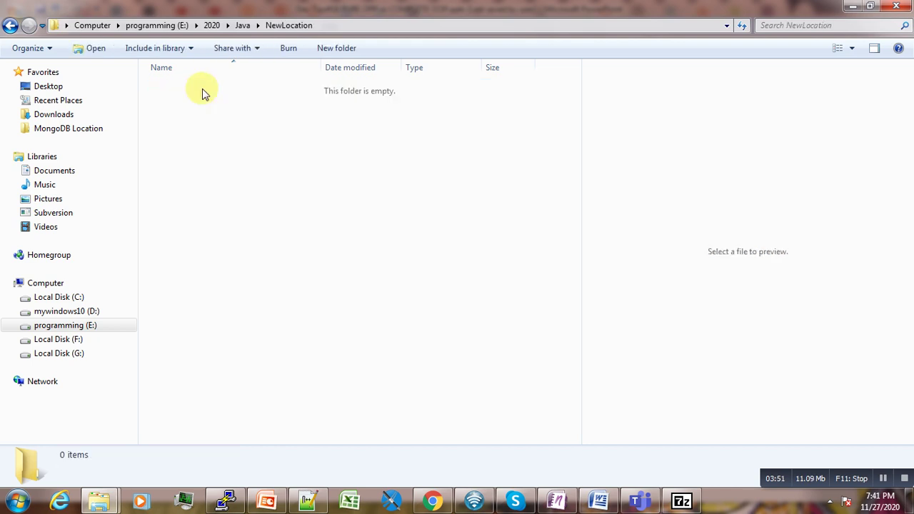
right_click(194, 105)
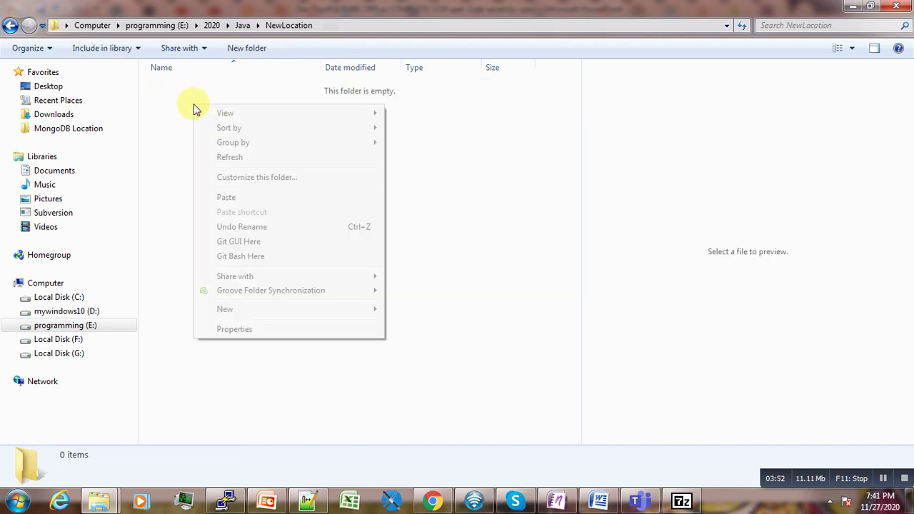
click(227, 197)
click(254, 233)
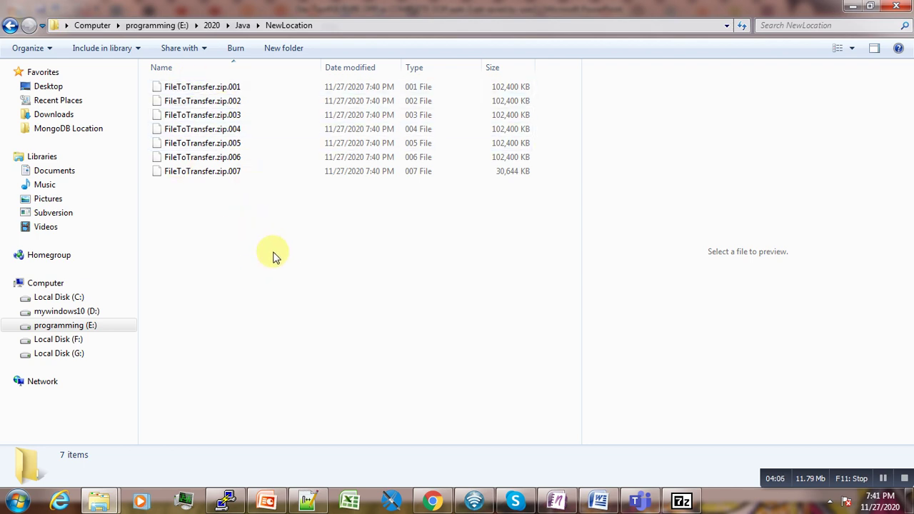
Copy the NewLocation folder's path from Windows Explorer, switch to 7-Zip, and open E:\2020\Java\NewLocation there.
click(333, 27)
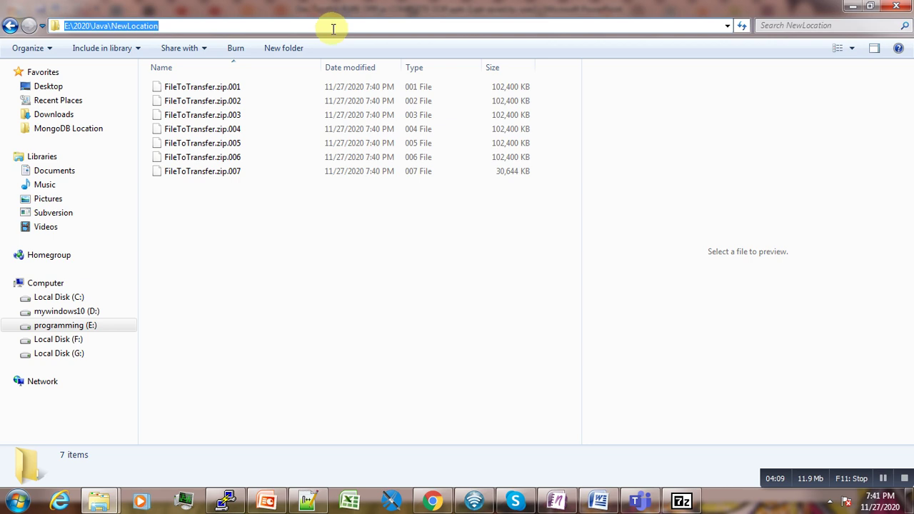
click(683, 503)
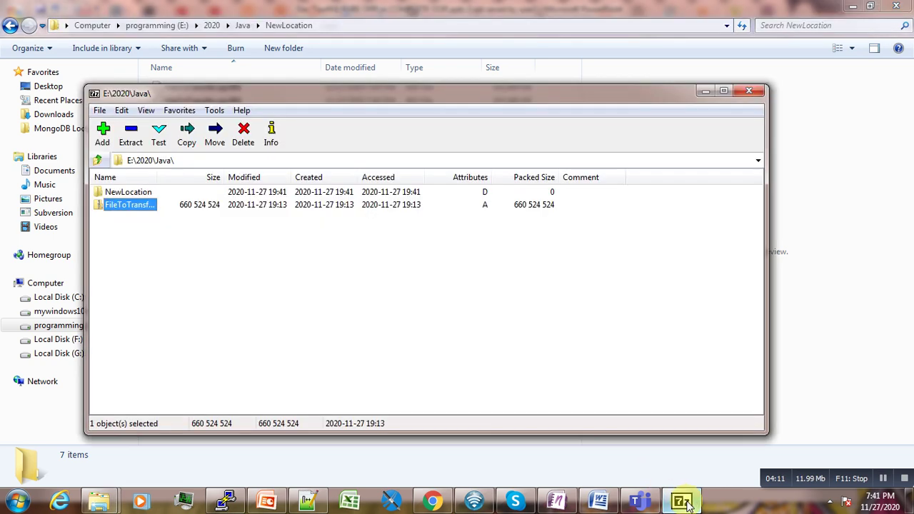
click(272, 162)
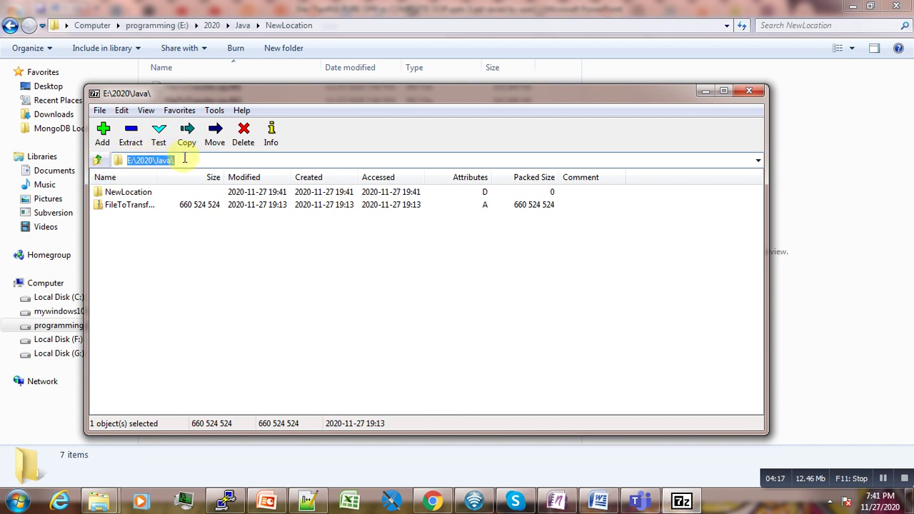
drag(186, 160, 113, 169)
key(ctrl+v)
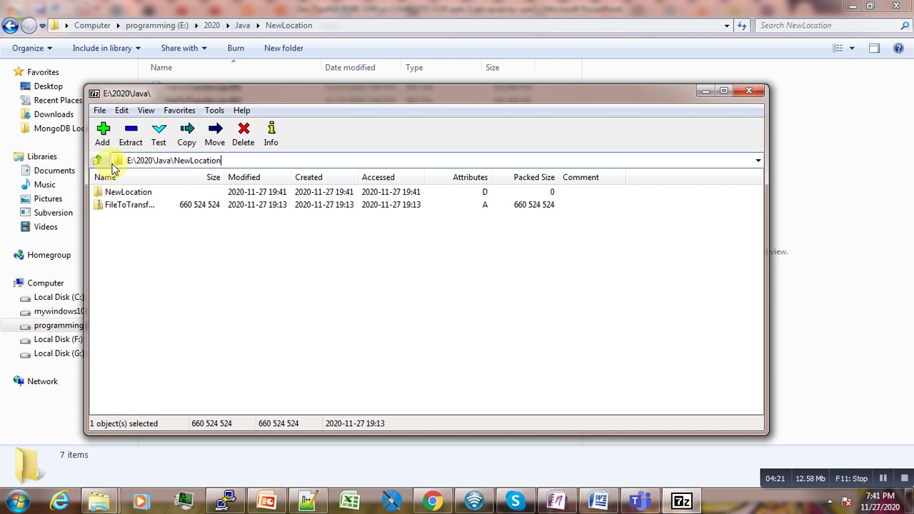
key(Return)
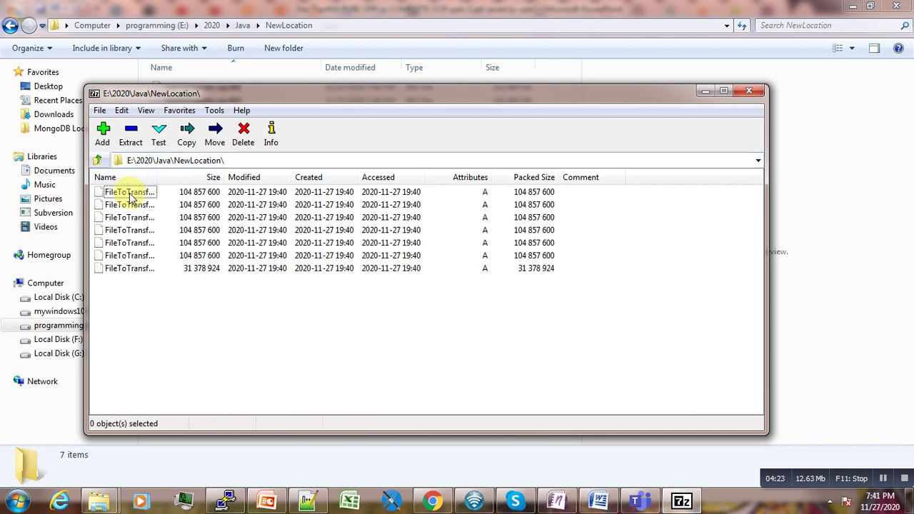
click(129, 194)
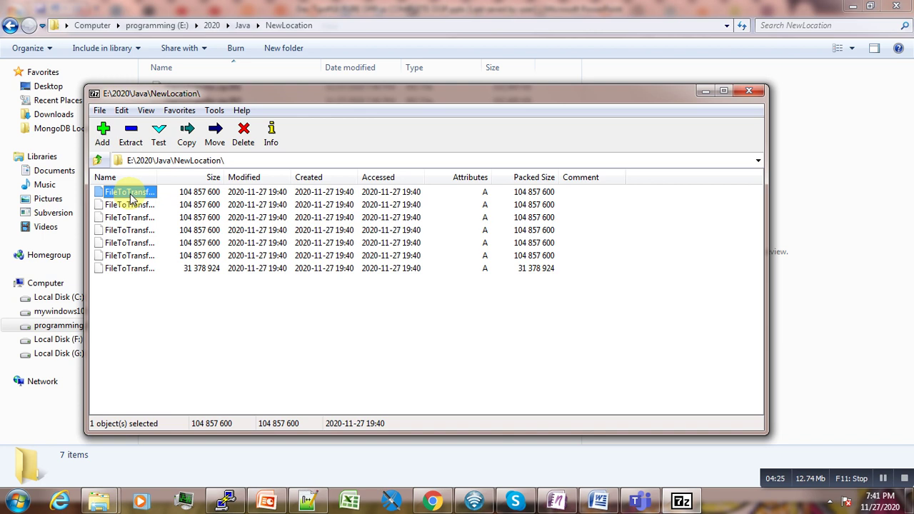
click(100, 112)
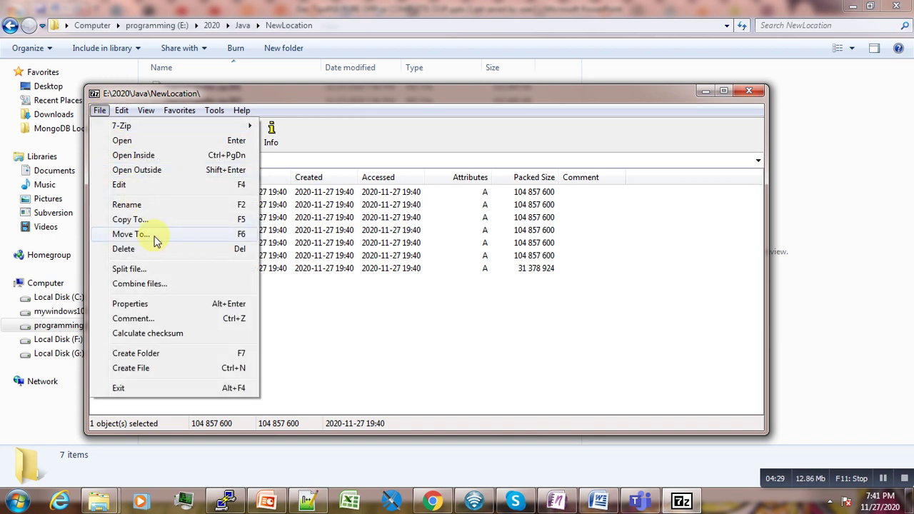
click(354, 308)
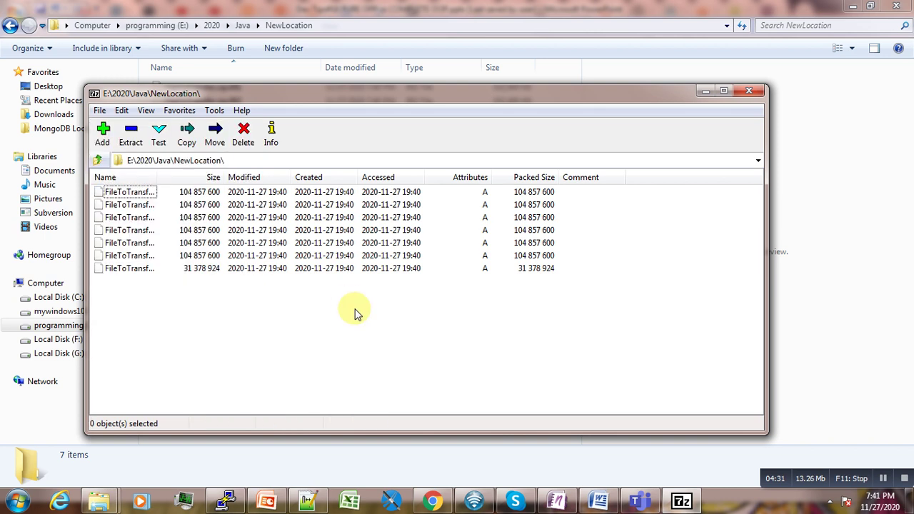
Combine the split parts starting from FileToTransfer.zip.001 into the E:\2020\Java\NewLocation\ folder.
click(111, 194)
right_click(111, 194)
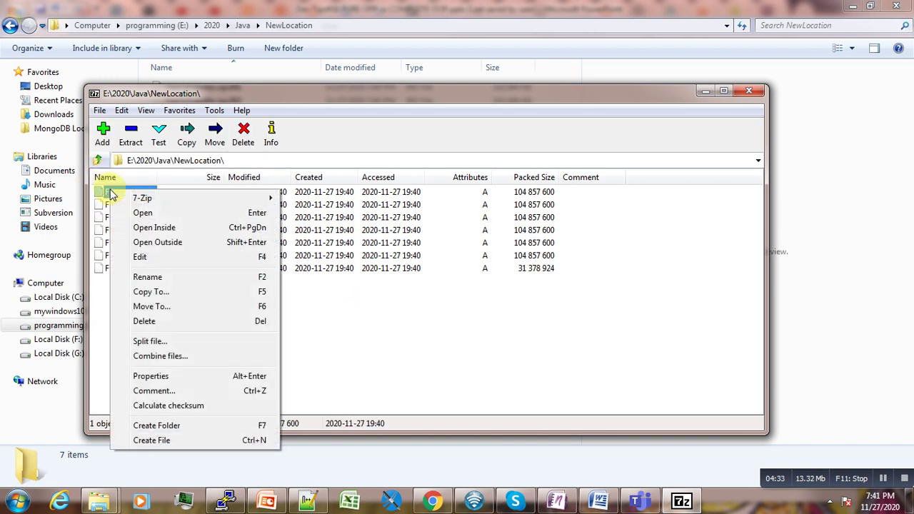
click(238, 359)
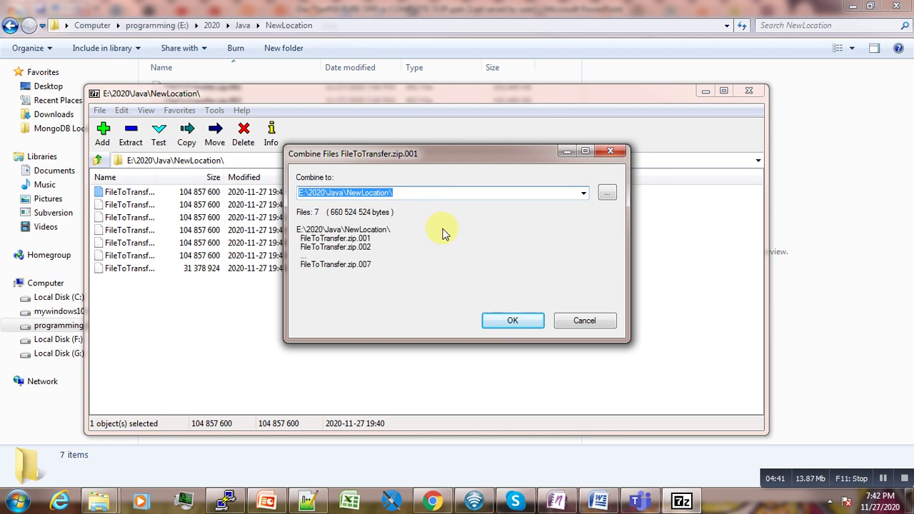
click(509, 325)
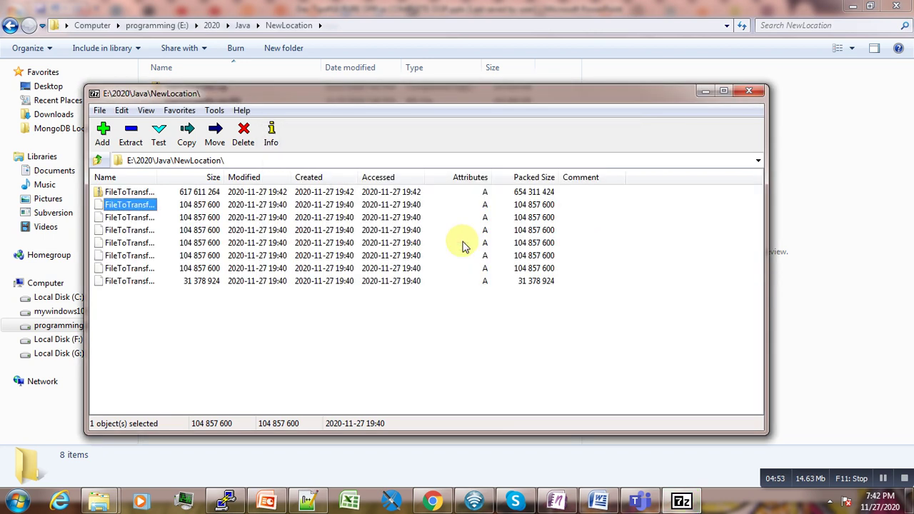
Switch back to NewLocation in Windows Explorer and examine the 7-Zip extraction options for the combined FileToTransfer.zip.
click(431, 14)
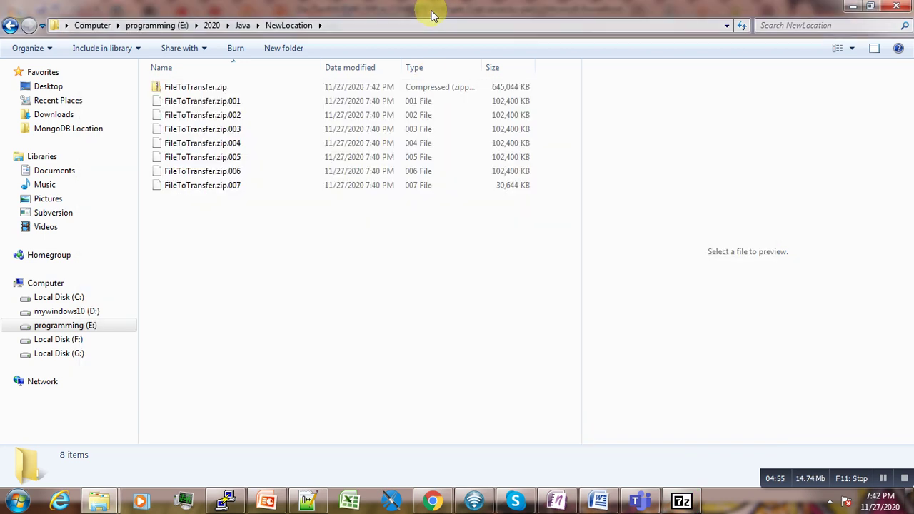
click(211, 89)
right_click(211, 89)
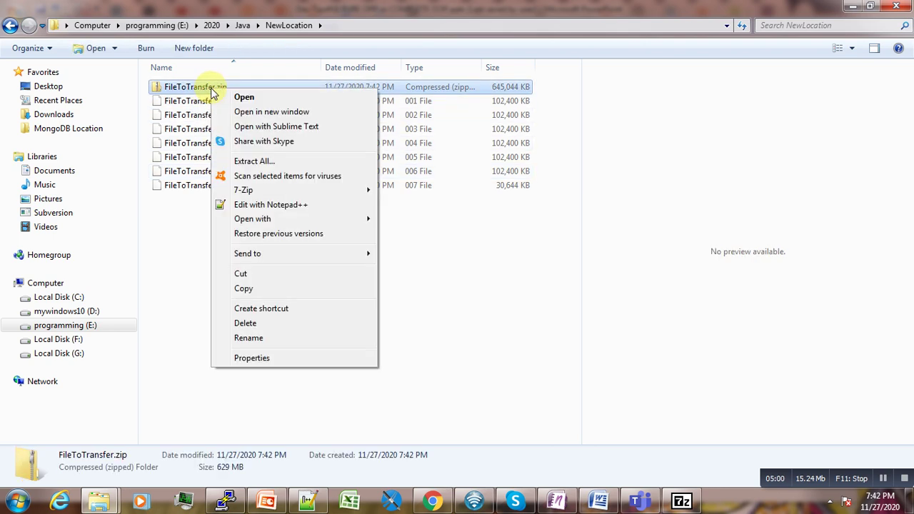
mouse_move(307, 193)
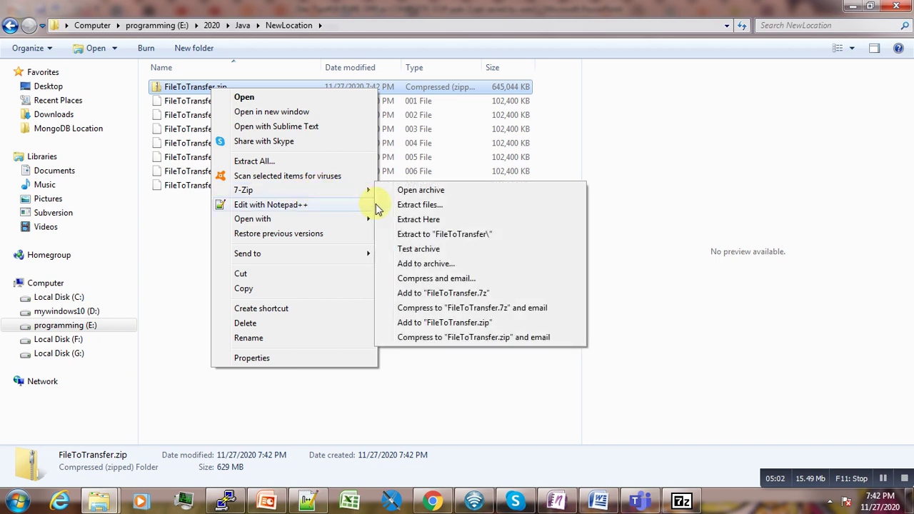
click(455, 379)
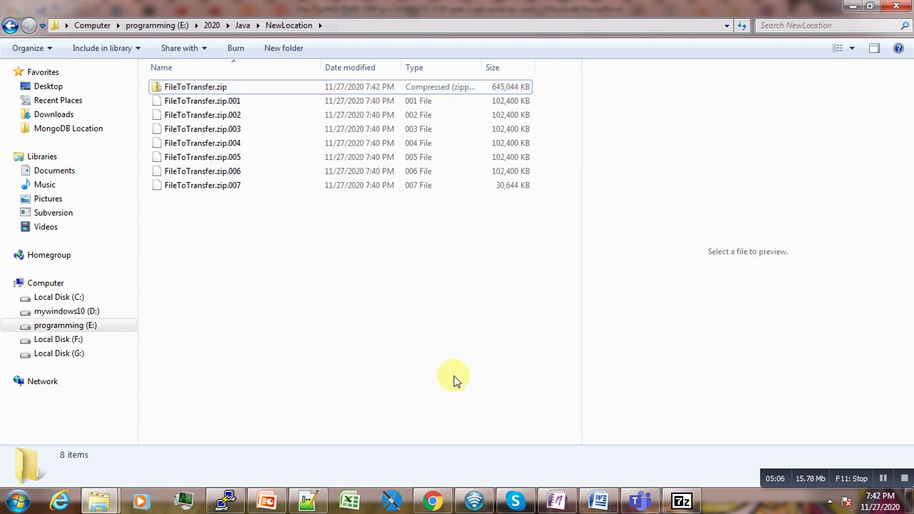